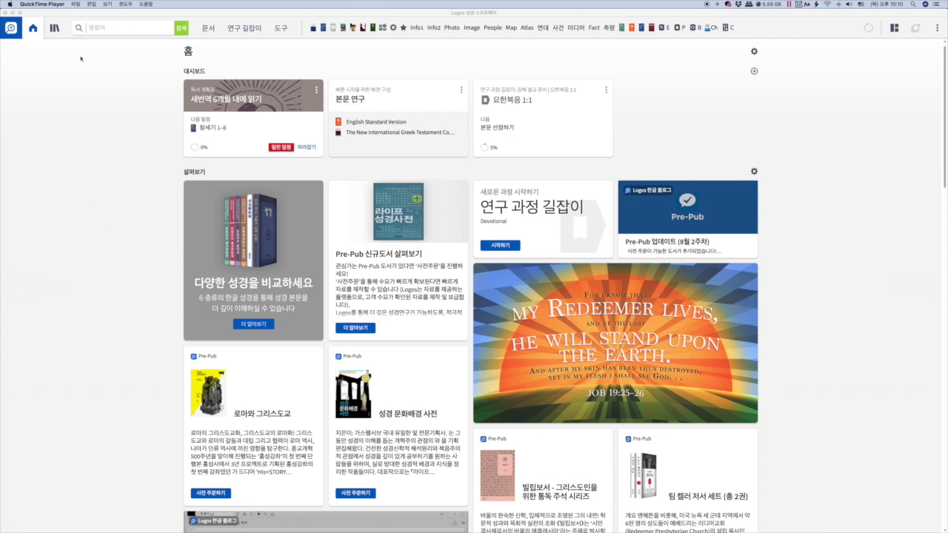
left_click(55, 28)
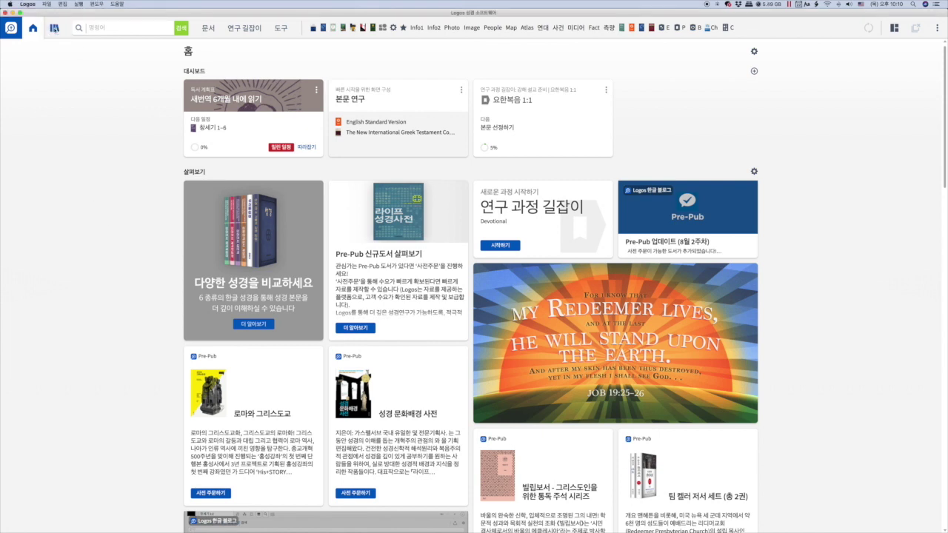
left_click(55, 28)
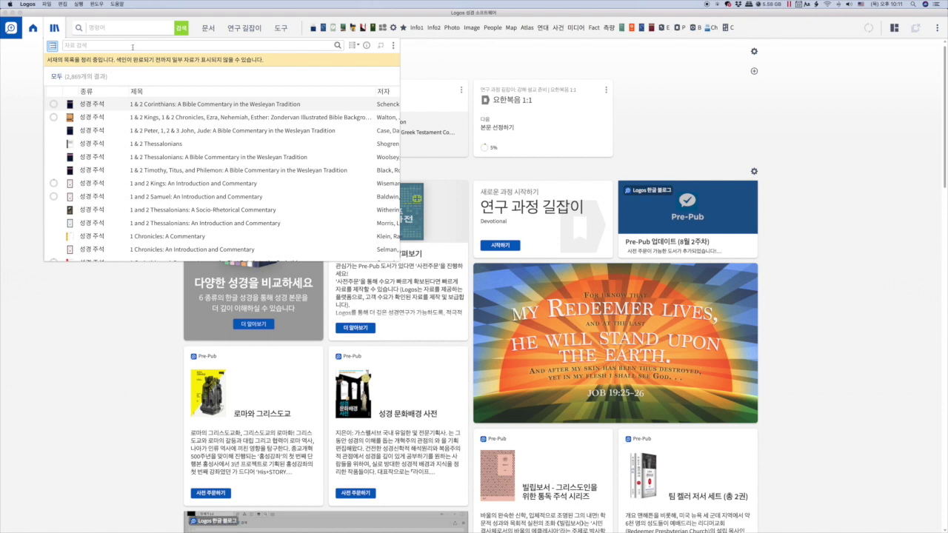
left_click(56, 31)
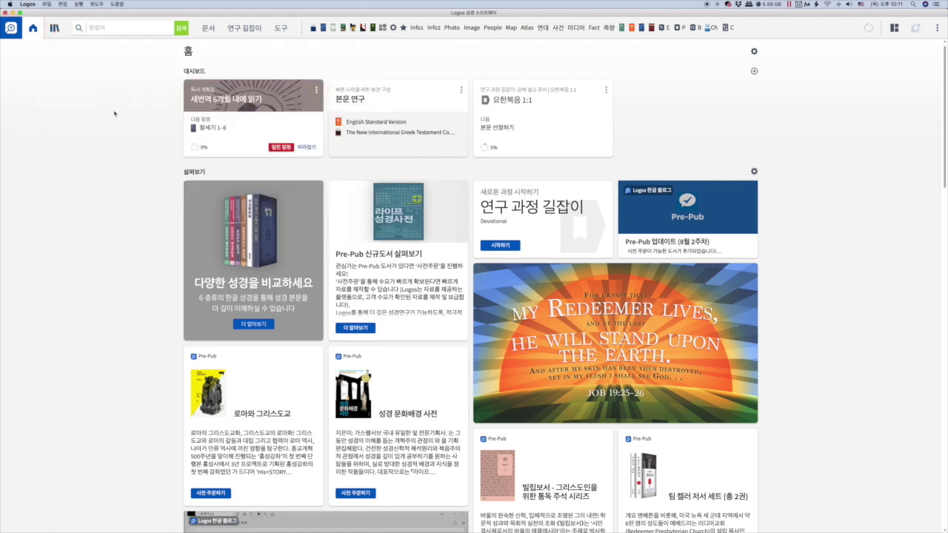
Step: Open the library in a separate window and search its resources for "acts wbc"
key("super+shift+l")
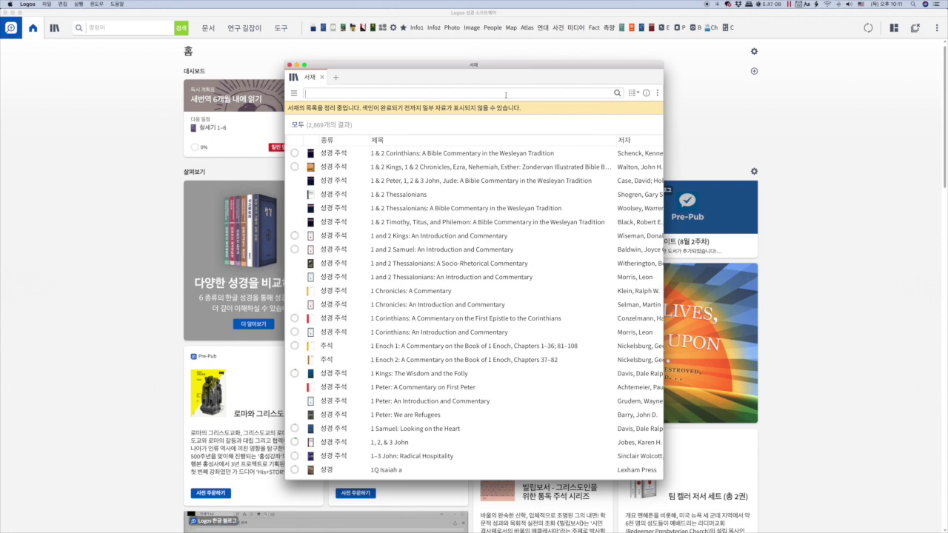
type("acts")
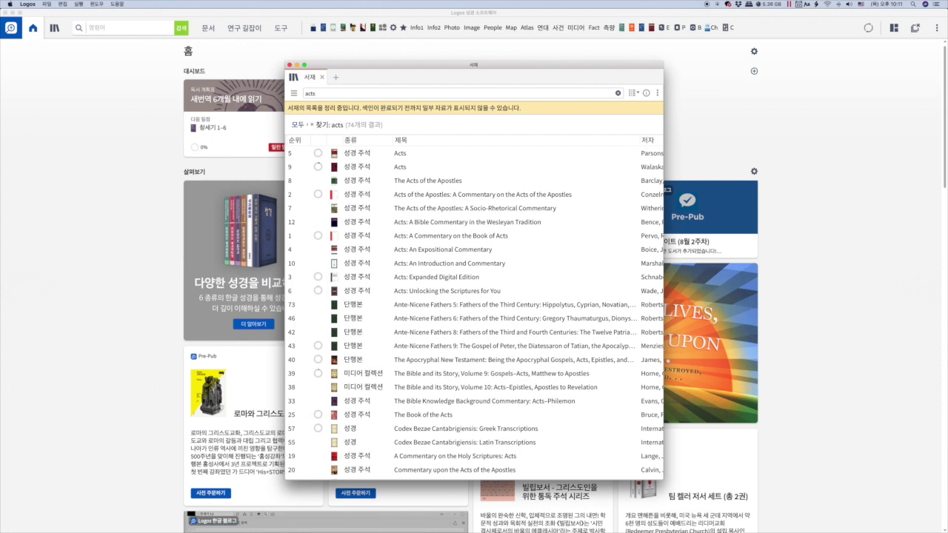
type("wbc")
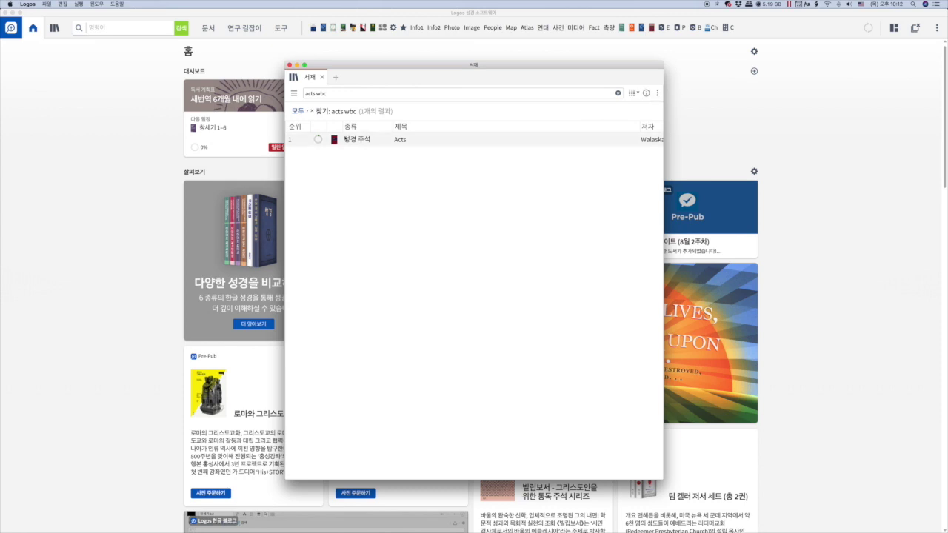
Step: Hide the Acts commentary in the search results from the library
right_click(406, 141)
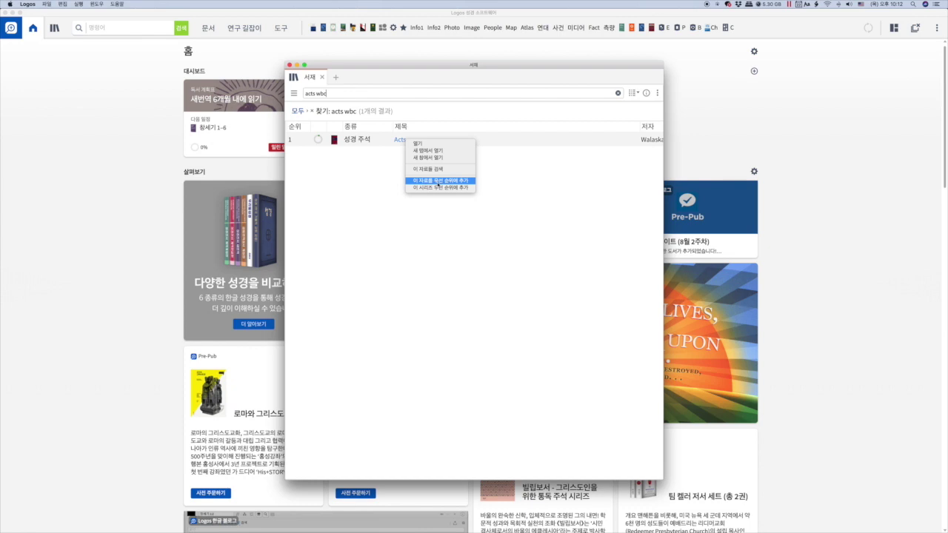
left_click(394, 174)
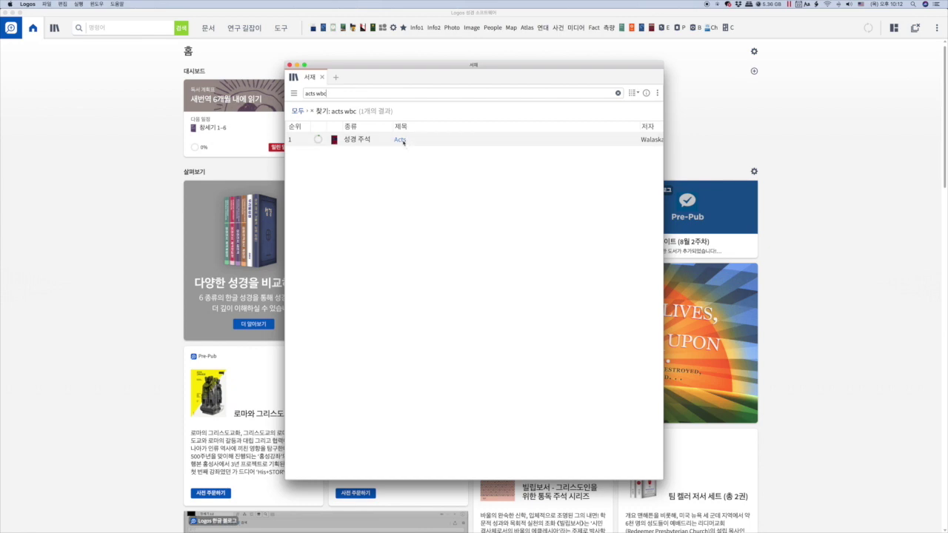
mouse_move(402, 141)
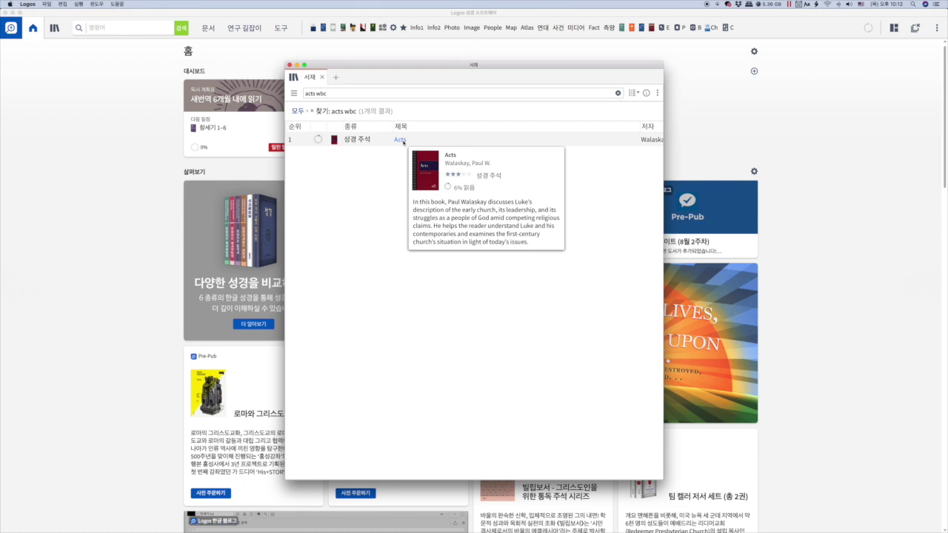
right_click(403, 142)
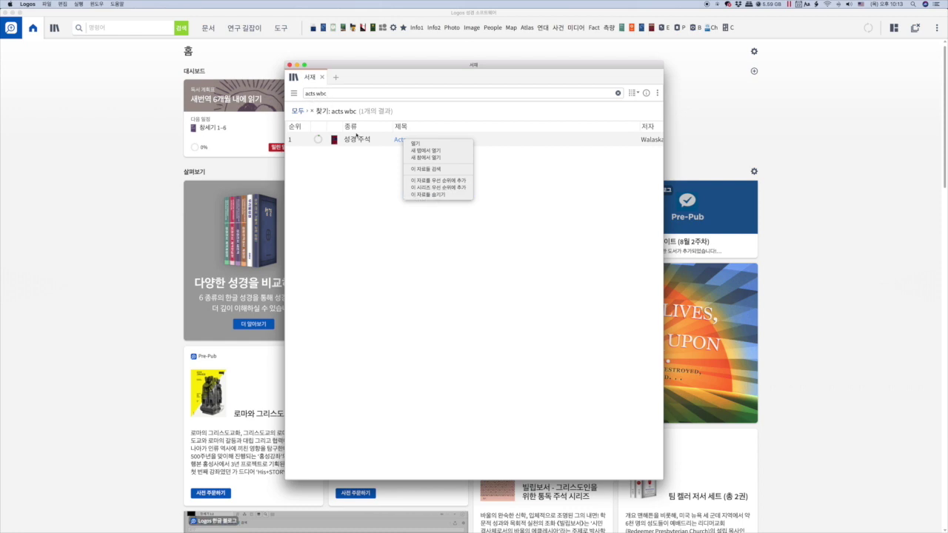
left_click(430, 195)
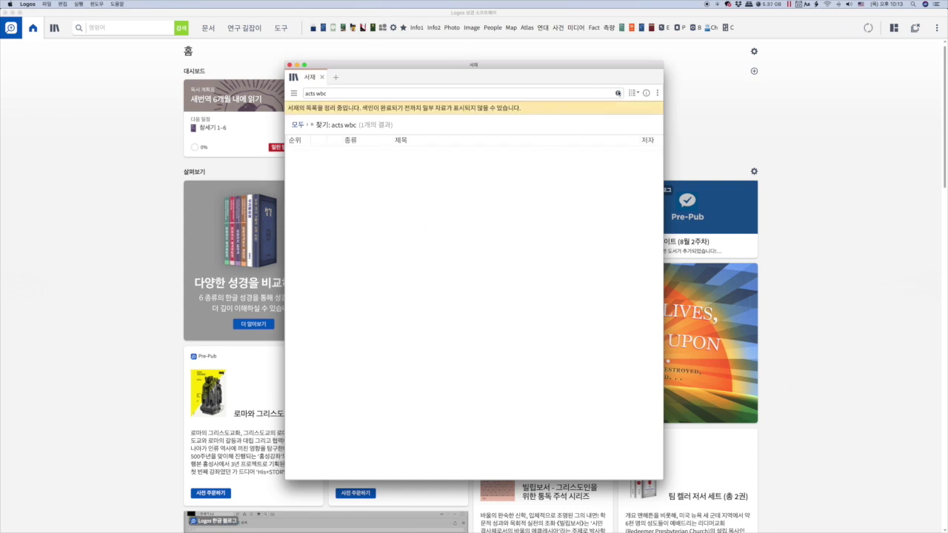
Step: Clear the library search, search for "acts wbc" again to check the hidden commentary, and close the library window
left_click(617, 93)
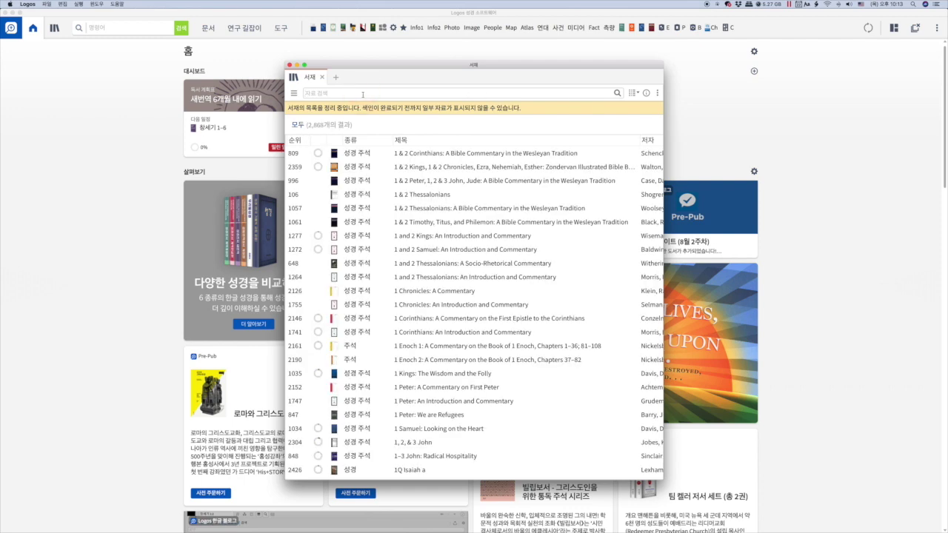
type("acts")
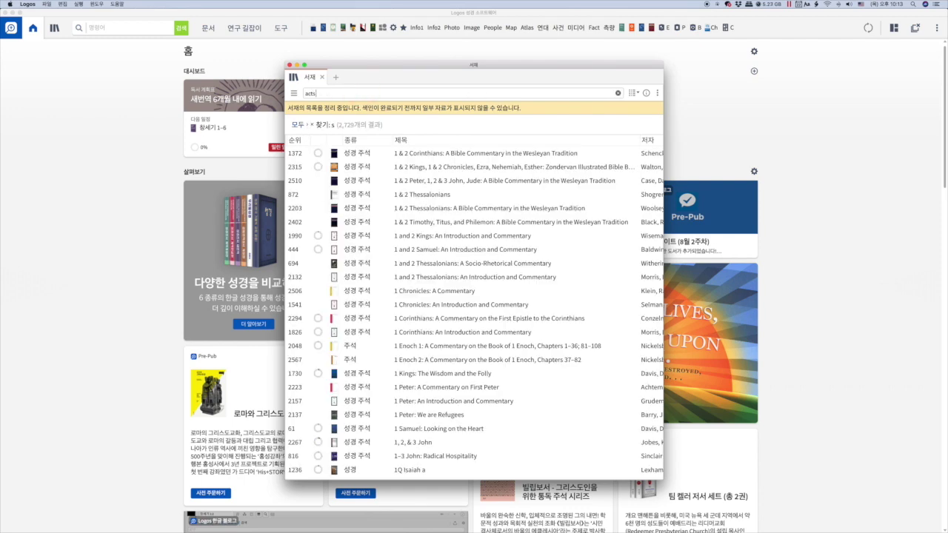
type(" wbc")
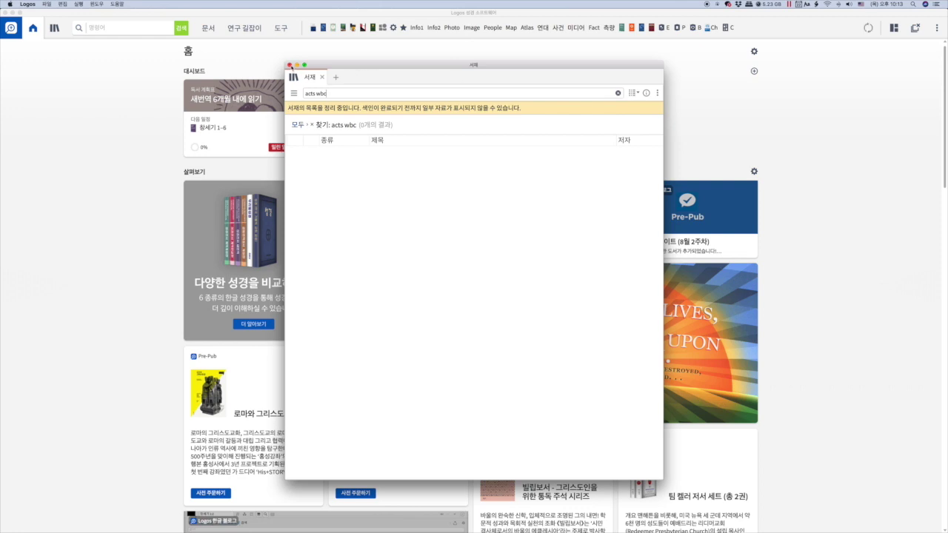
left_click(290, 65)
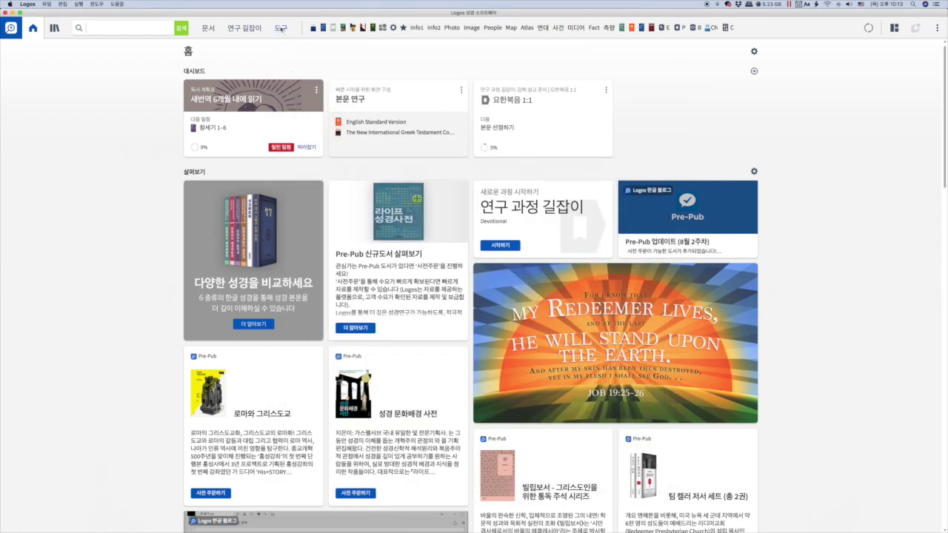
Step: Open the program settings (프로그램 설정) and go to the hidden resources list (숨겨진 자료)
left_click(281, 28)
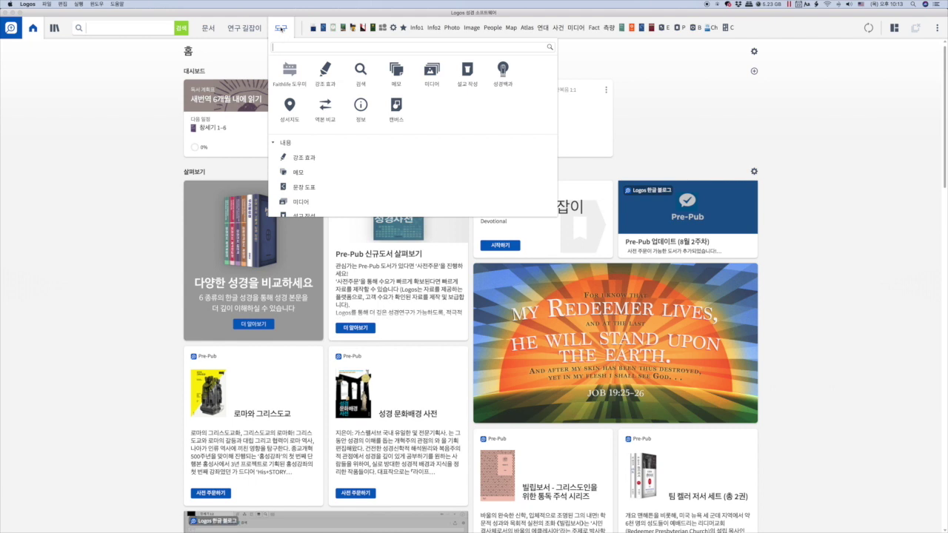
scroll(317, 133, "down", 10)
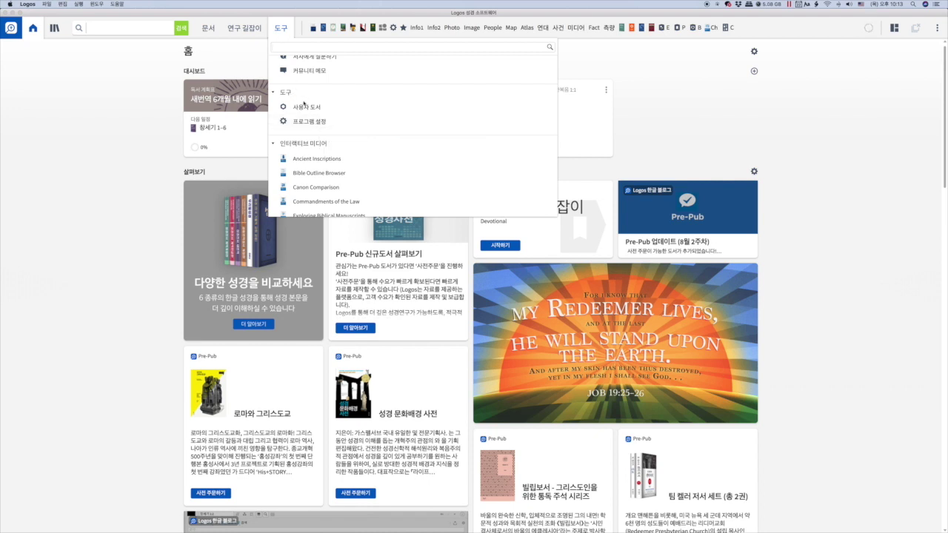
left_click(313, 122)
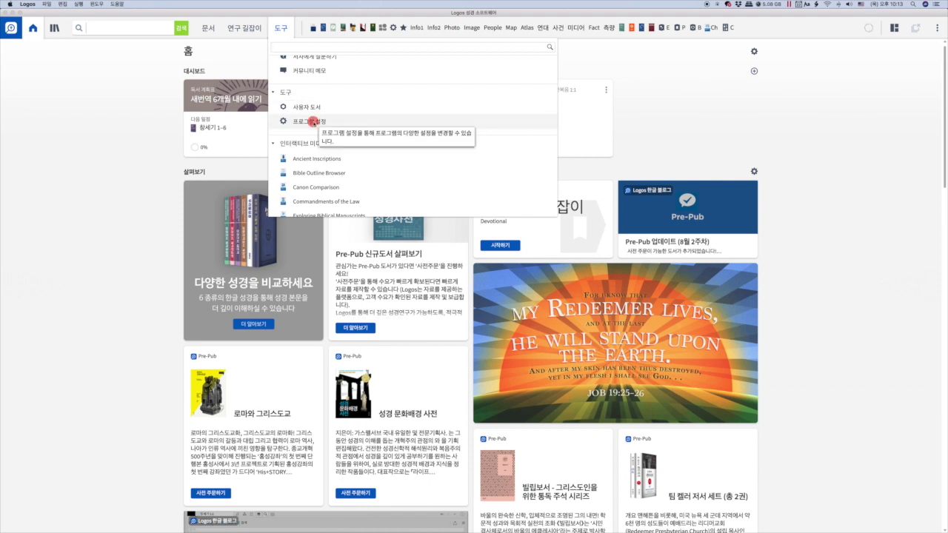
left_click_drag(249, 69, 254, 51)
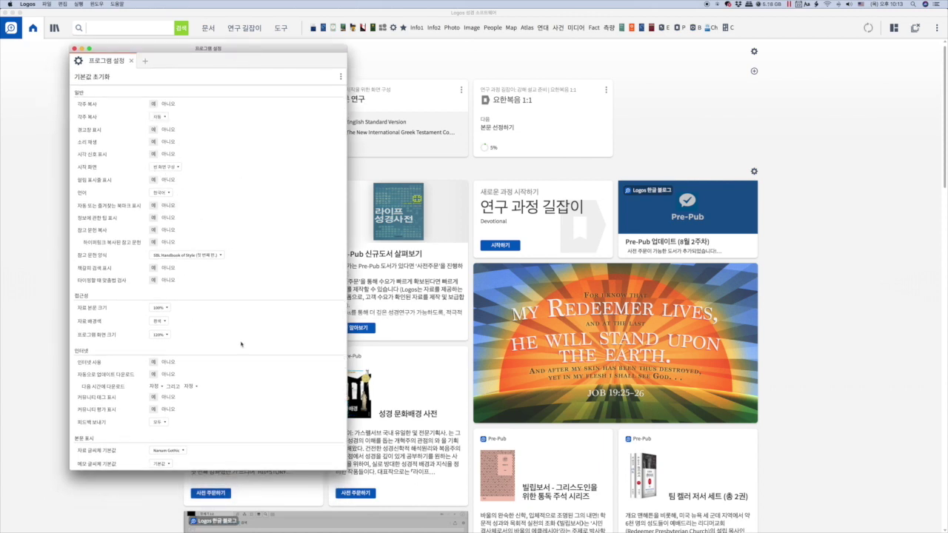
left_click(167, 191)
left_click(288, 217)
scroll(181, 300, "down", 10)
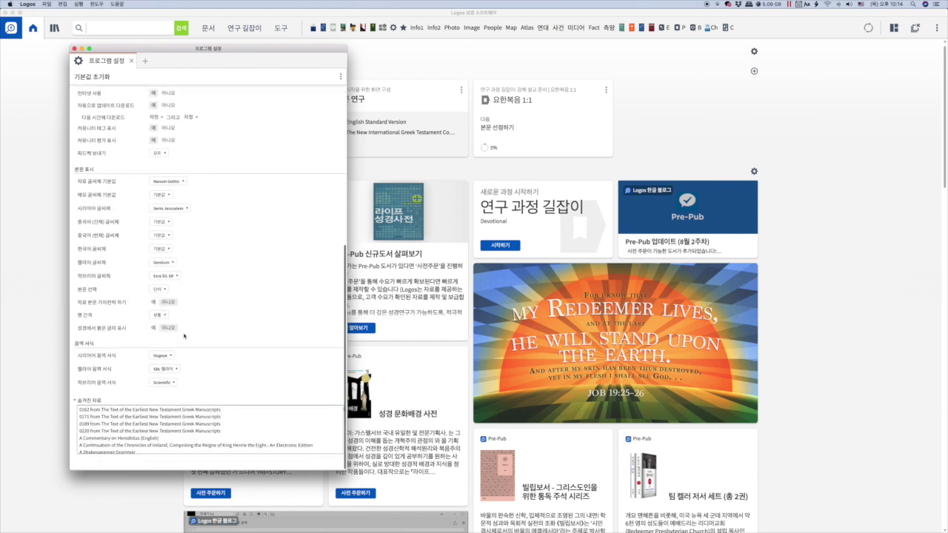
mouse_move(107, 408)
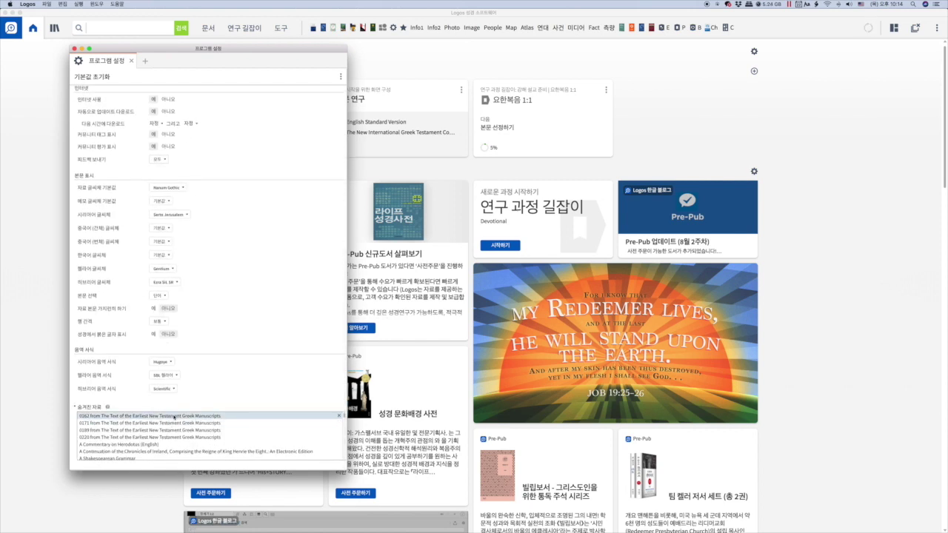
Step: Make the Acts commentary visible again from the hidden resources list and close the program settings
scroll(215, 422, "down", 10)
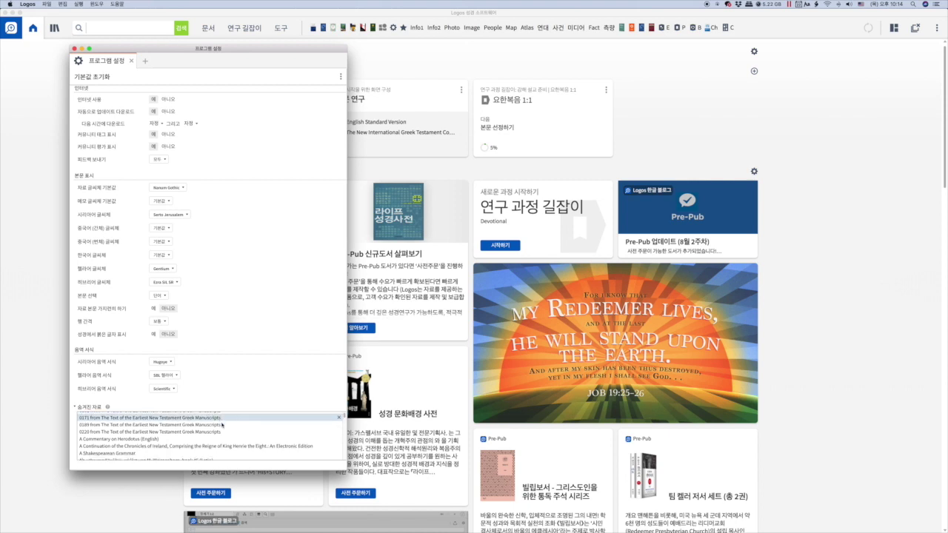
scroll(222, 424, "down", 10)
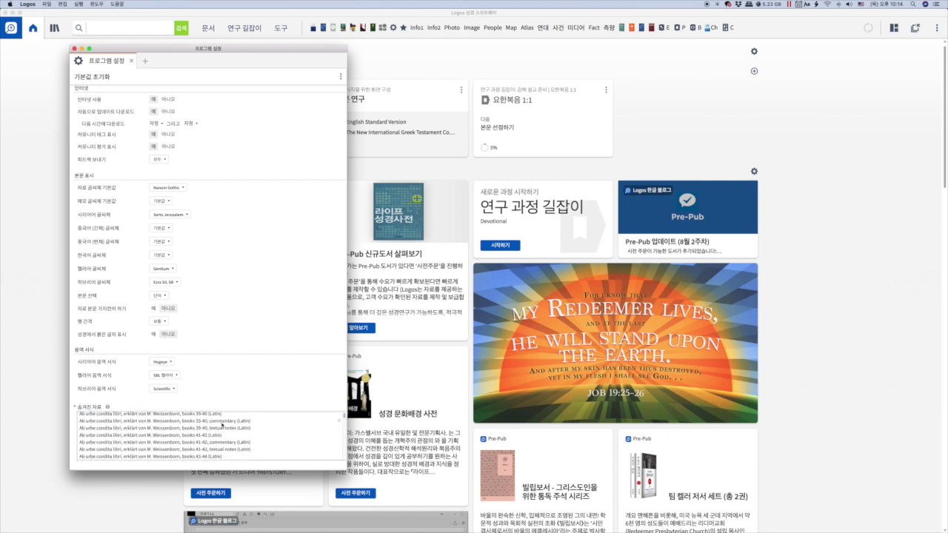
scroll(213, 429, "down", 10)
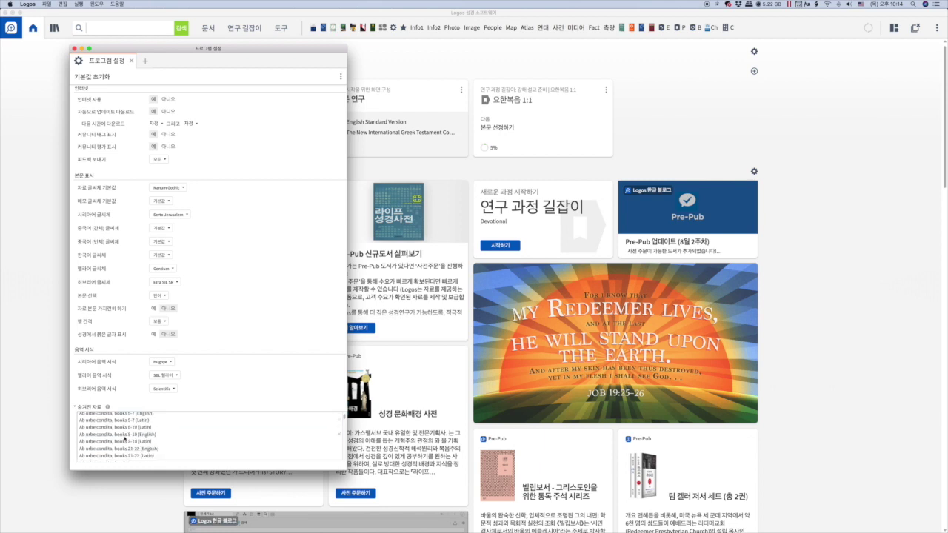
scroll(125, 439, "down", 10)
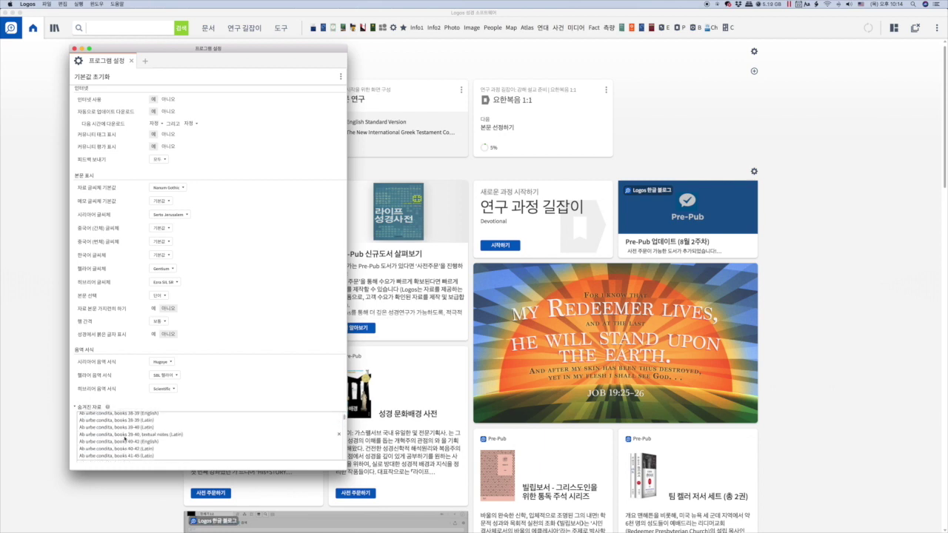
scroll(125, 440, "up", 2)
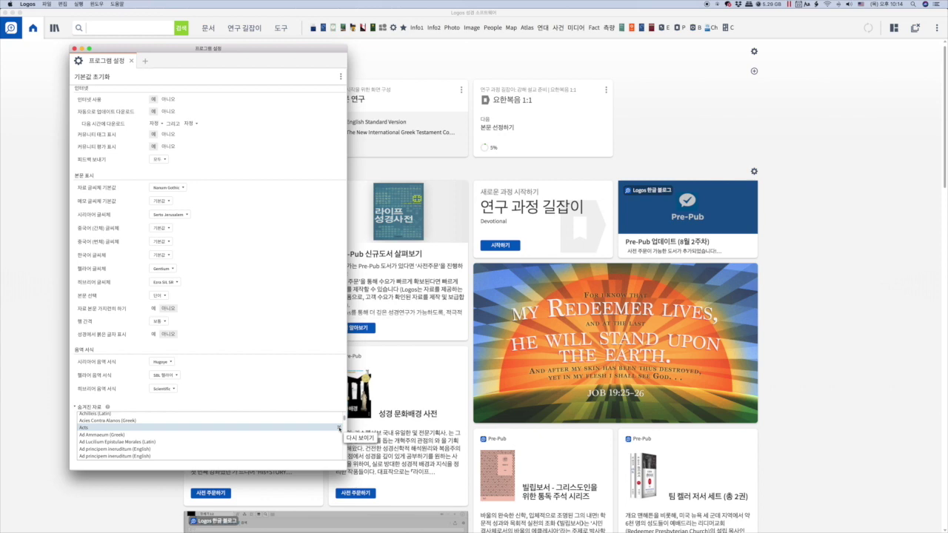
left_click(339, 427)
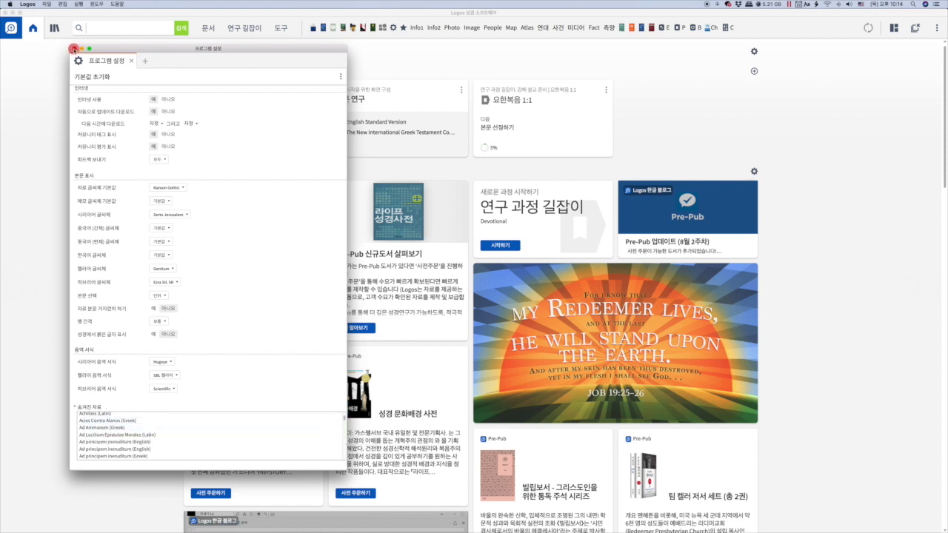
left_click(74, 48)
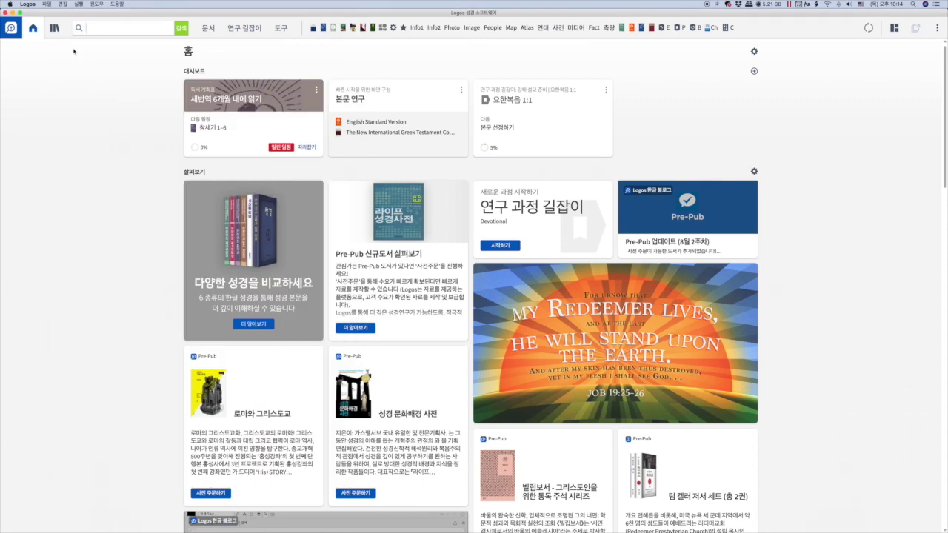
Step: Reopen the library in a separate window and search for "acts wbc" to check the restored commentary
key("super+shift+l")
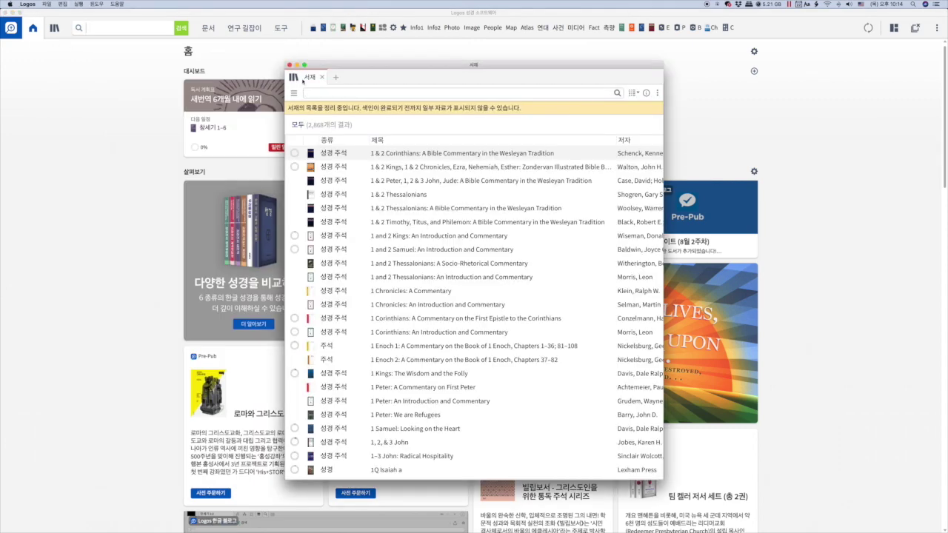
left_click(338, 93)
type("acts wbc")
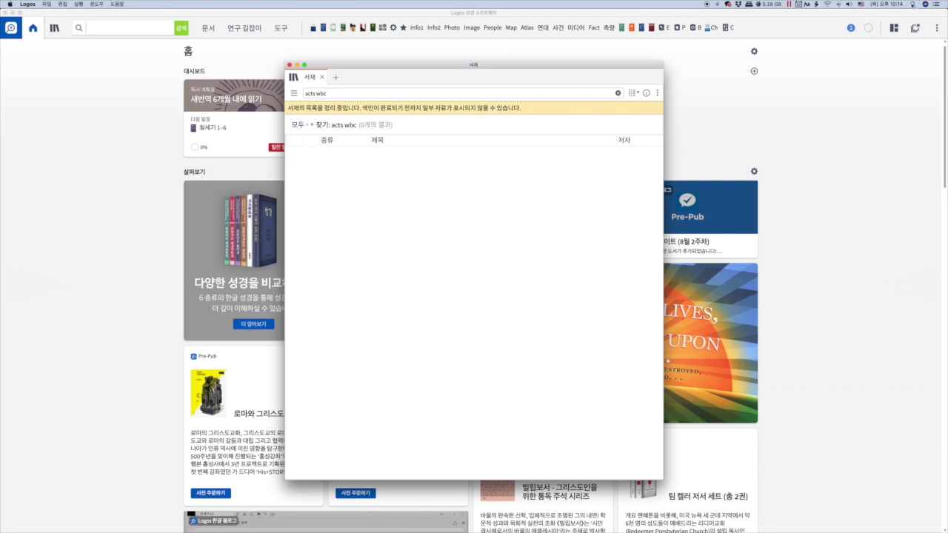
Step: Check the notification and progress indicators, and repeat the "acts wbc" search in a freshly opened library window
left_click(853, 30)
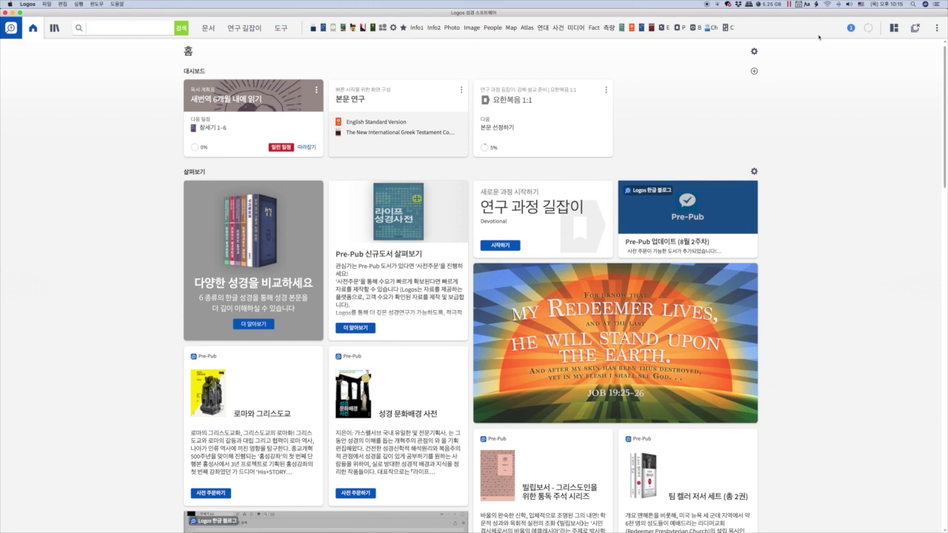
left_click(870, 30)
key("super+shift+l")
type("acts wbc")
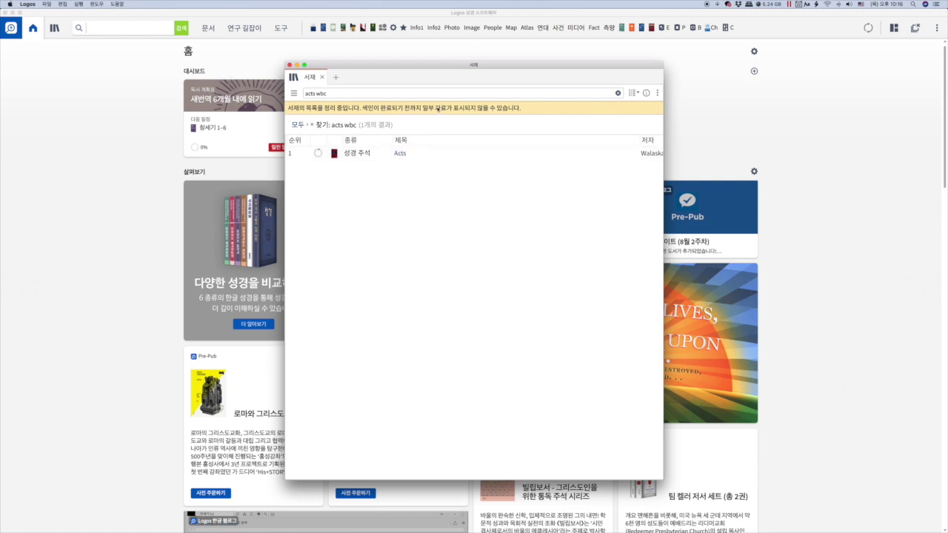
Step: Check the progress indicator once more and delete the "acts wbc" text from the library search
left_click(866, 28)
key("BackSpace")
key("BackSpace")
key("BackSpace")
key("BackSpace")
key("BackSpace")
key("BackSpace")
key("BackSpace")
key("BackSpace")
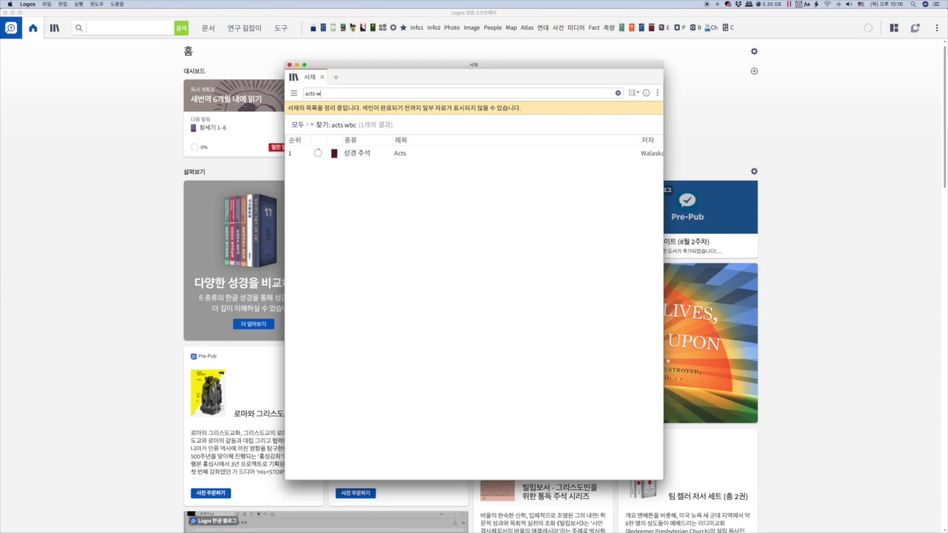